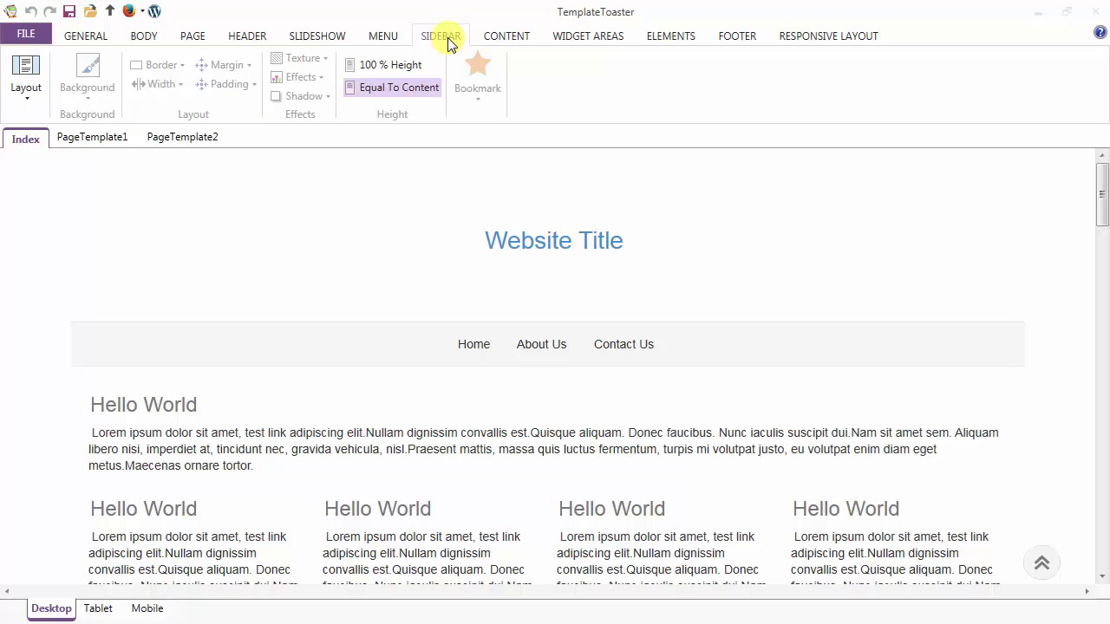
Step: Try the right, double-left, double-right and both-sides layouts, then settle on a single left sidebar
left_click(27, 80)
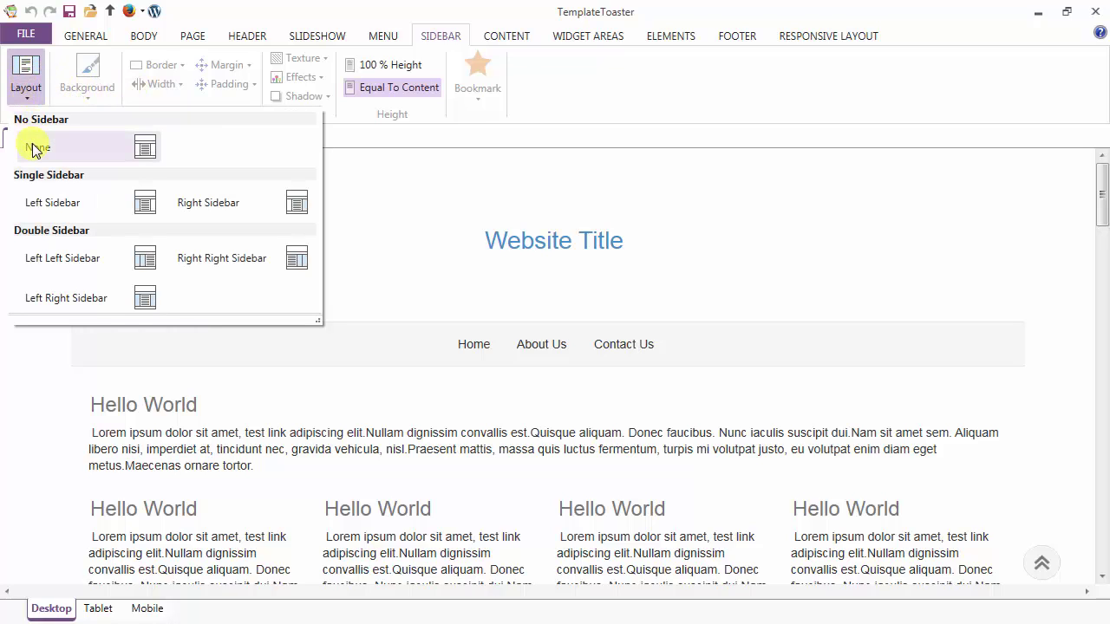
left_click(39, 206)
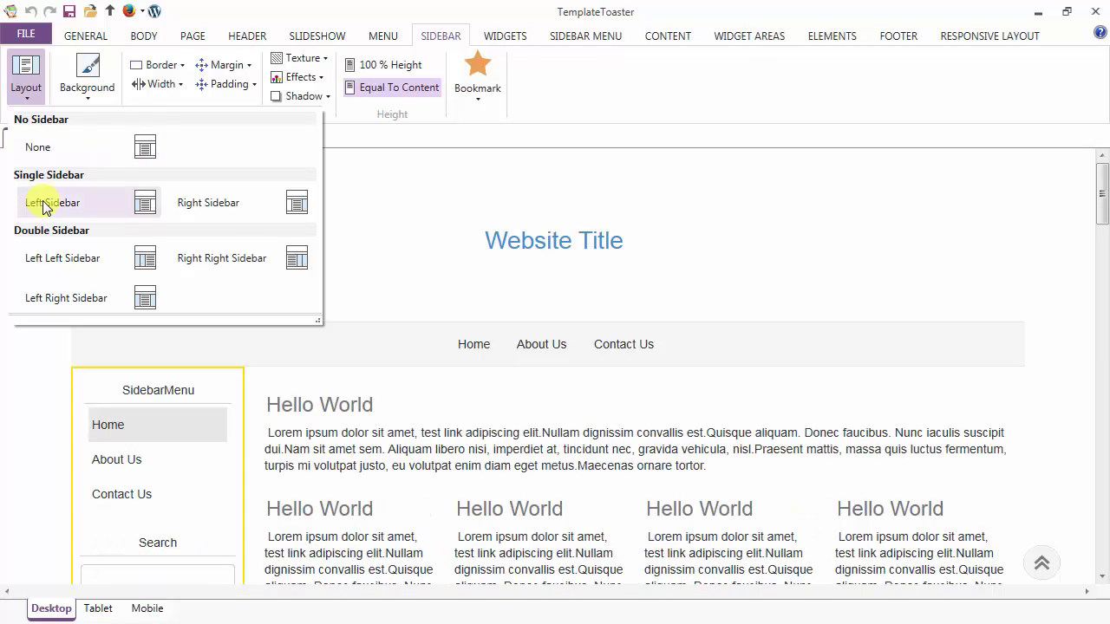
left_click(230, 206)
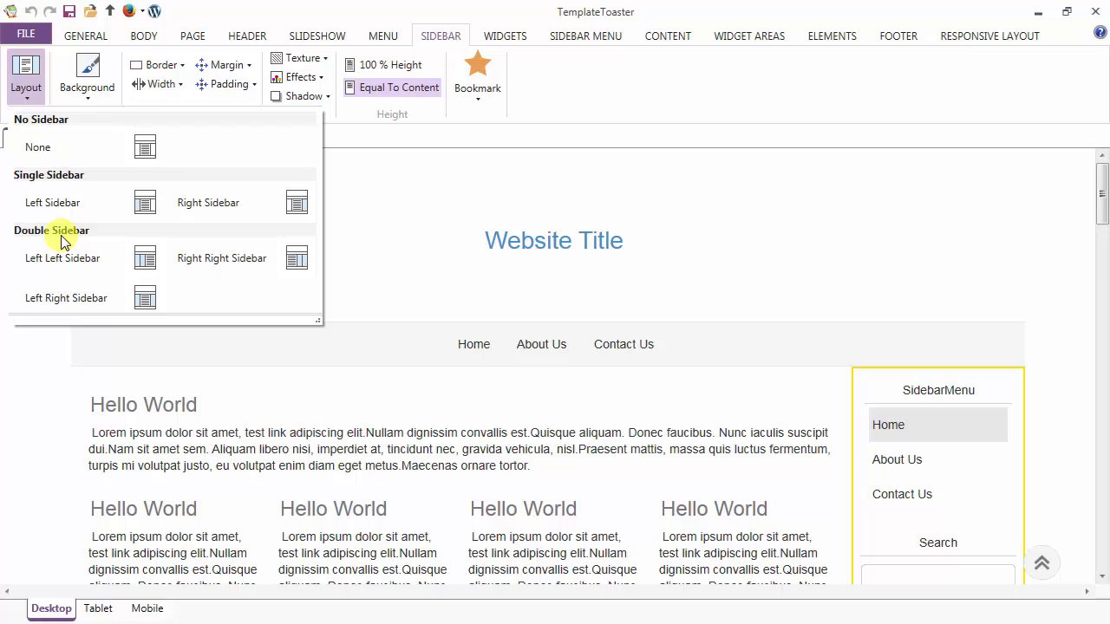
left_click(47, 262)
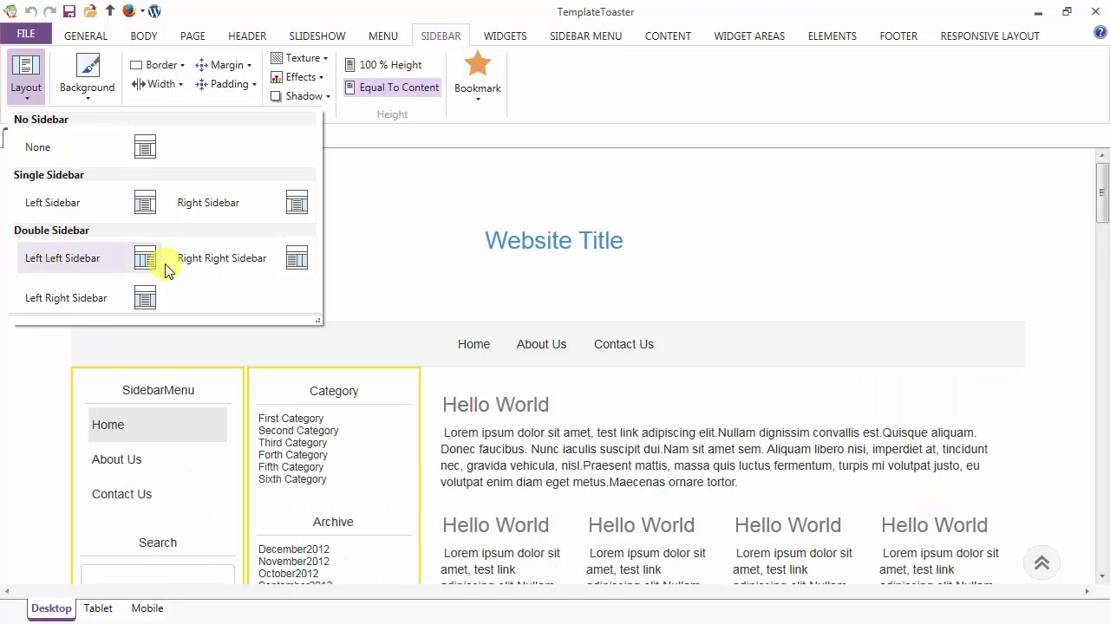
left_click(221, 265)
left_click(76, 298)
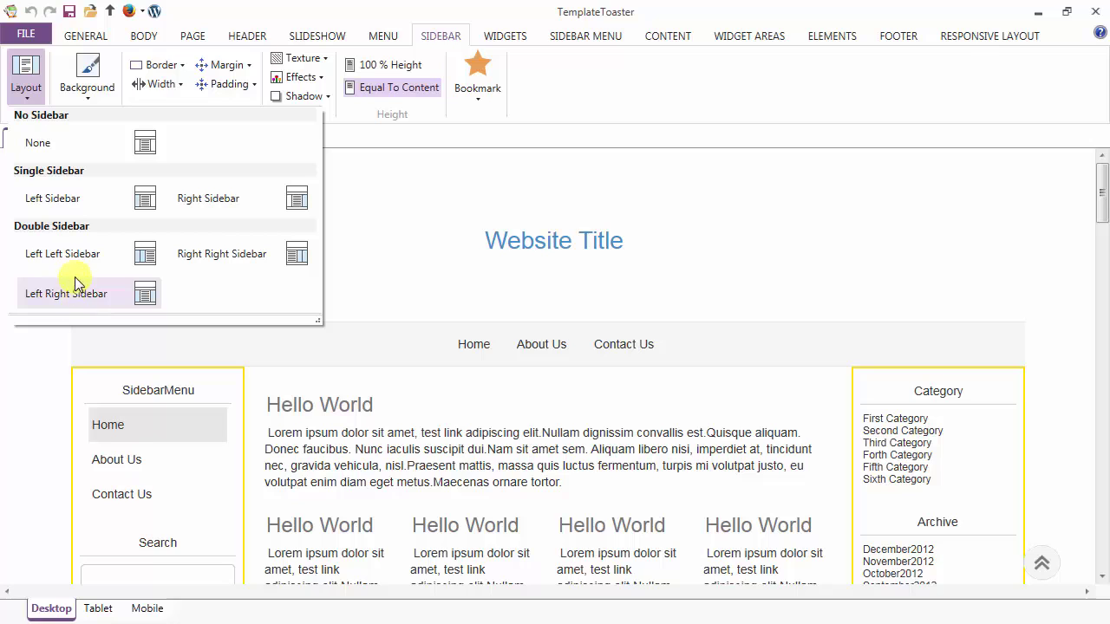
left_click(78, 201)
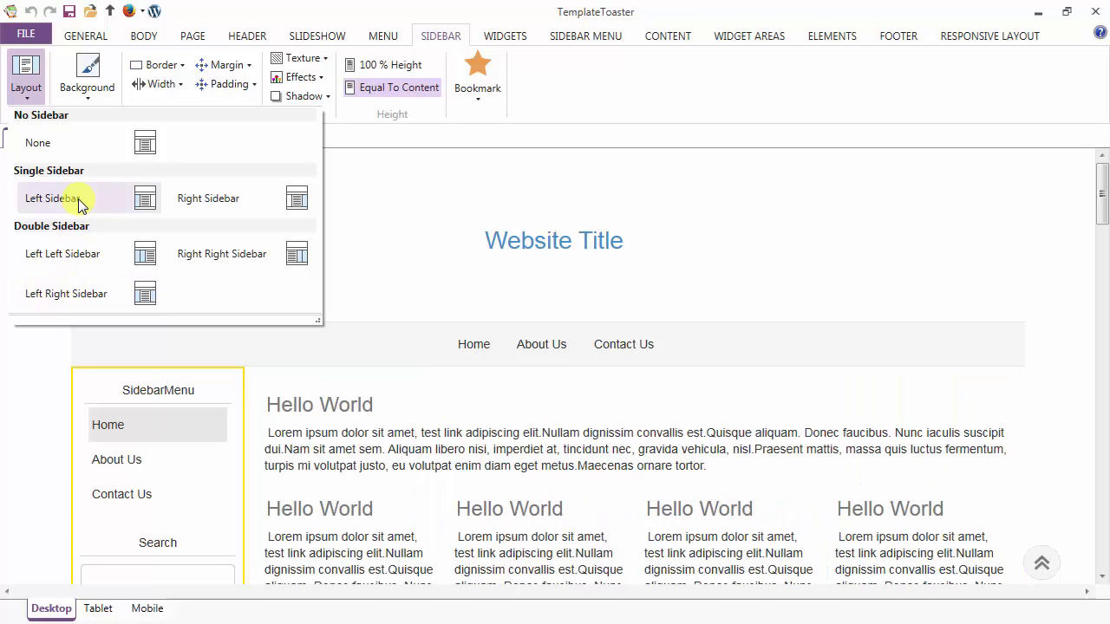
left_click(78, 201)
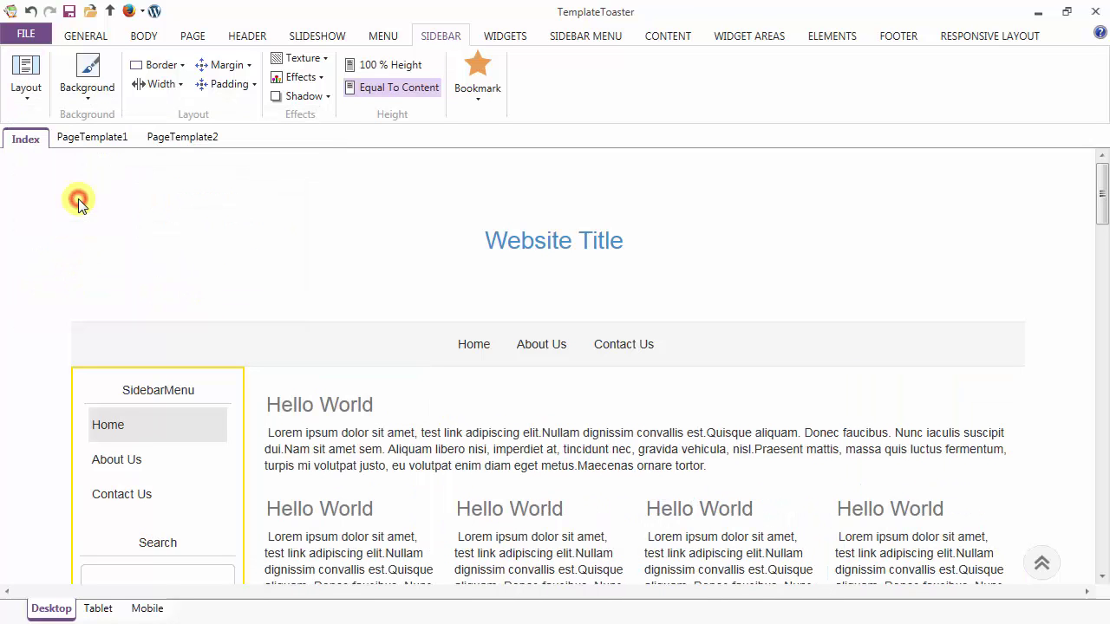
Step: Apply a light colour swatch to the sidebar background and browse the image and colour choices
left_click(87, 74)
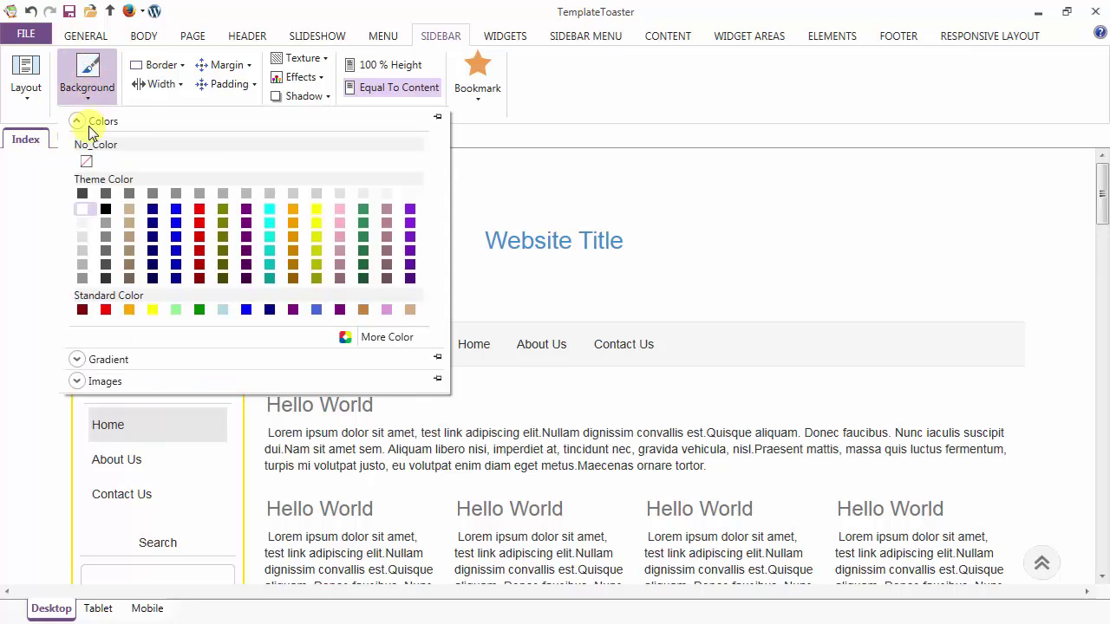
left_click(82, 224)
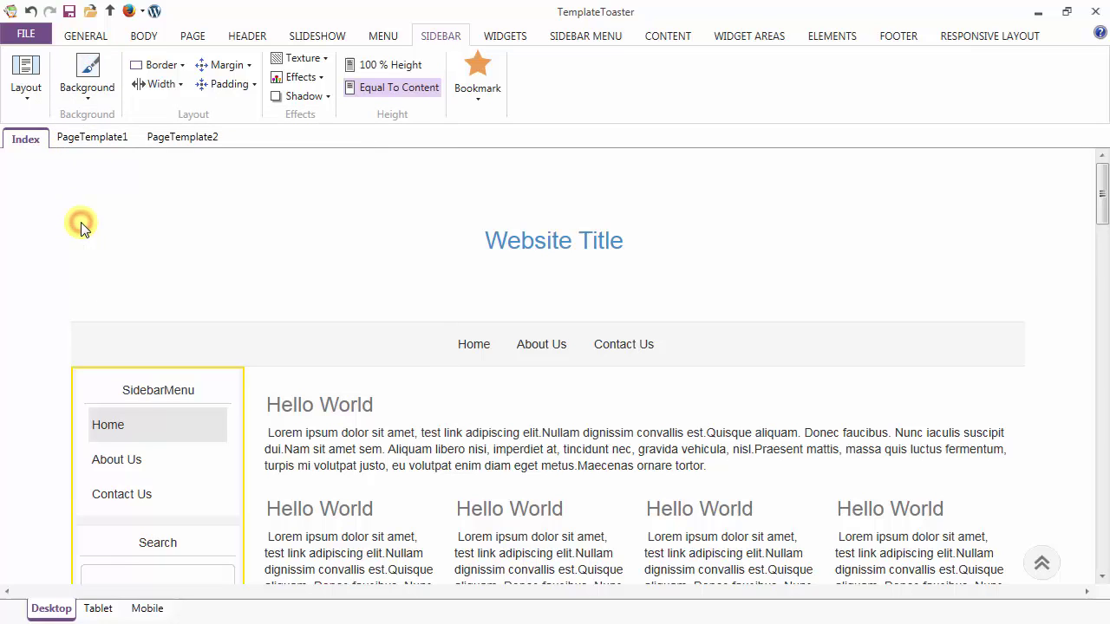
left_click(87, 74)
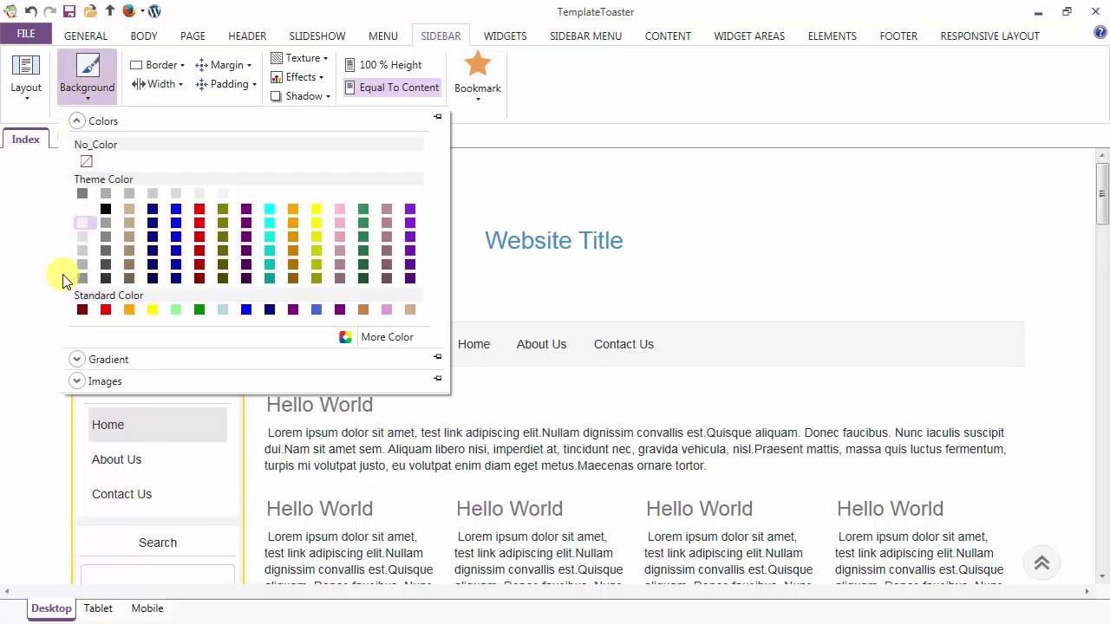
left_click(105, 382)
scroll(122, 373, "down", 1)
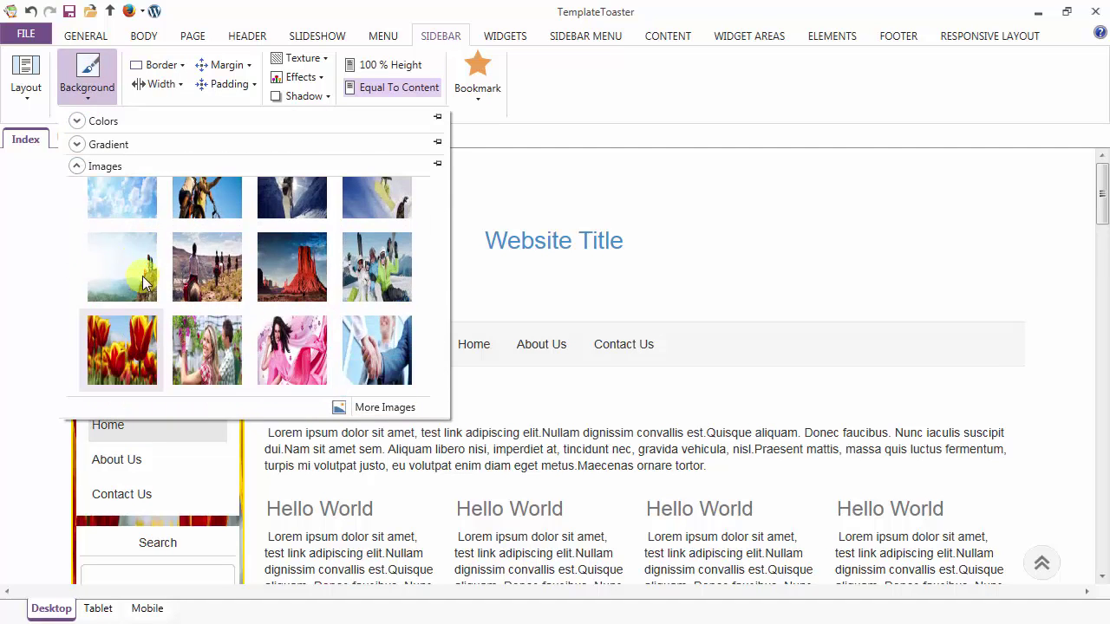
left_click(95, 121)
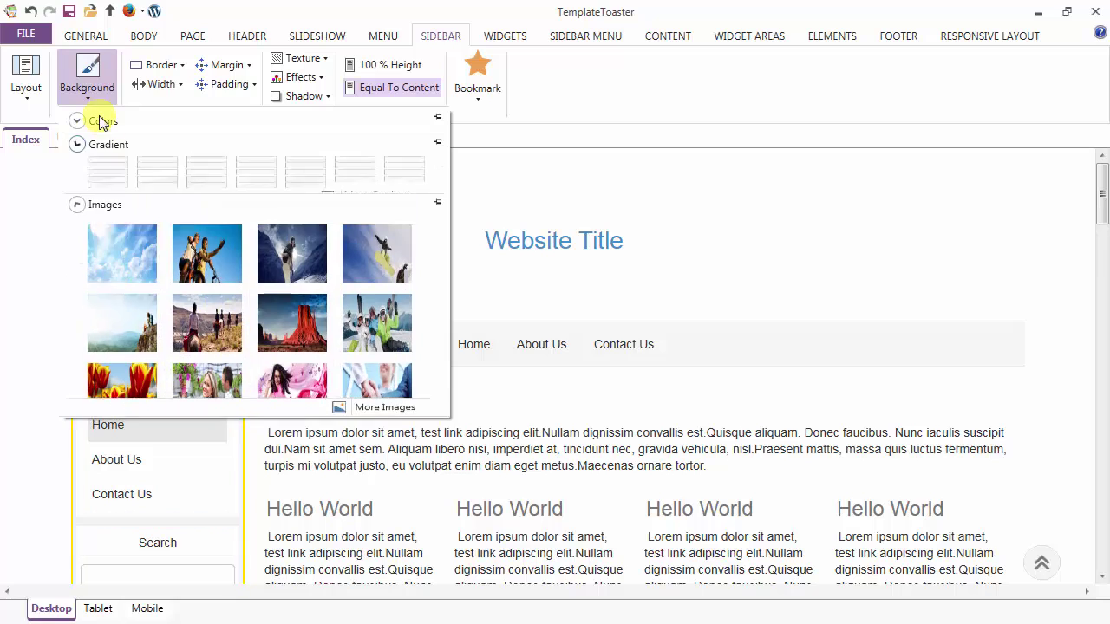
left_click(89, 87)
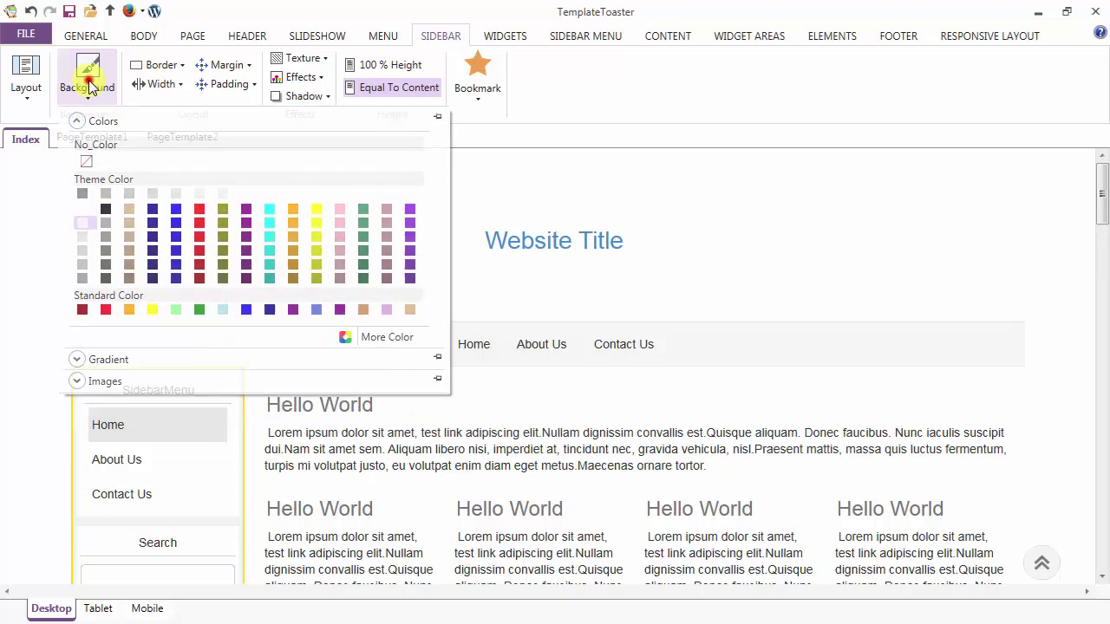
Step: Thicken the sidebar border and change its colour to a bluish-purple standard colour
left_click(160, 68)
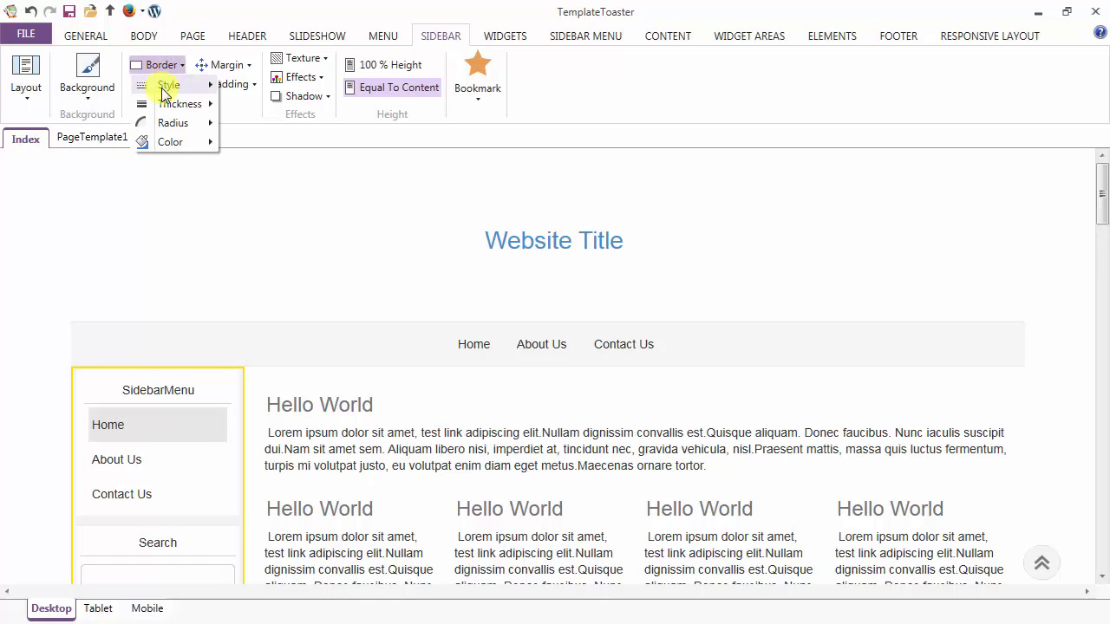
left_click(201, 91)
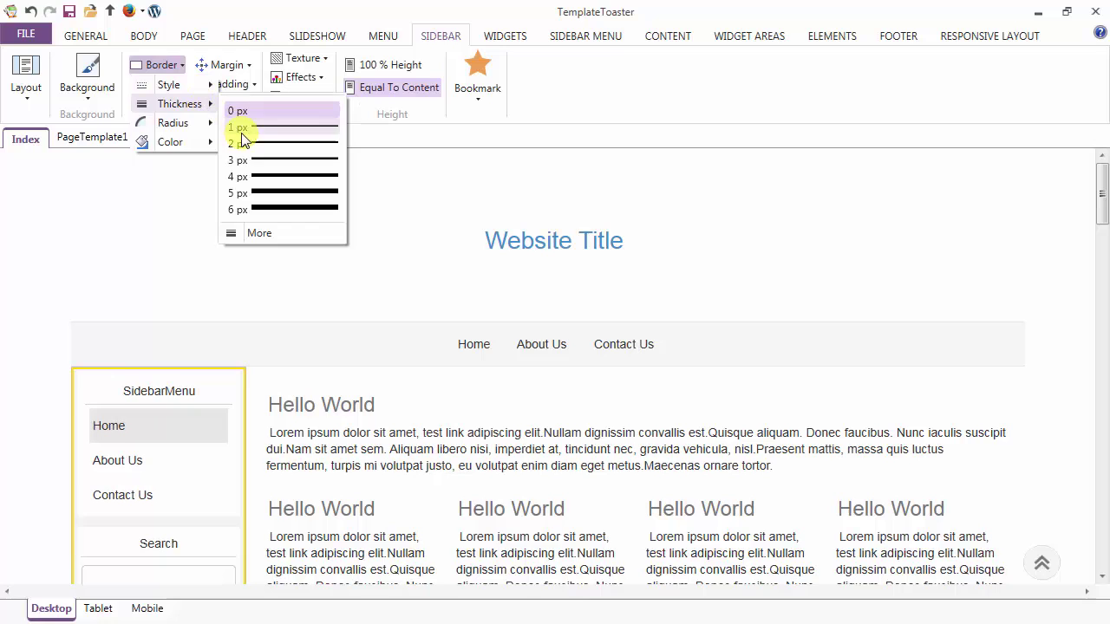
left_click(240, 144)
left_click(161, 67)
mouse_move(173, 122)
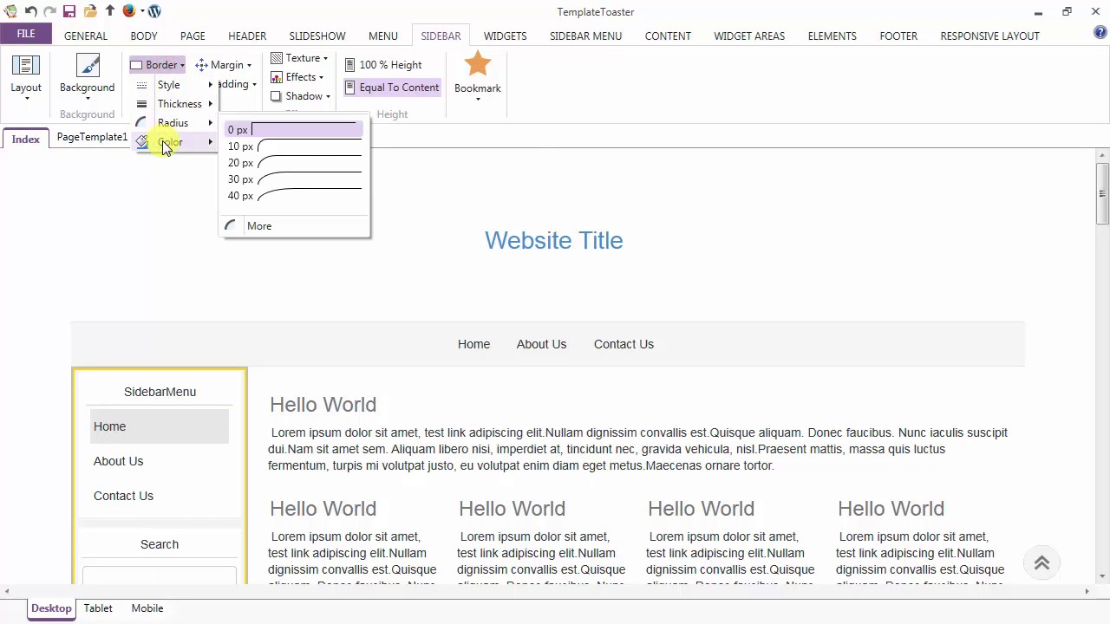
mouse_move(171, 142)
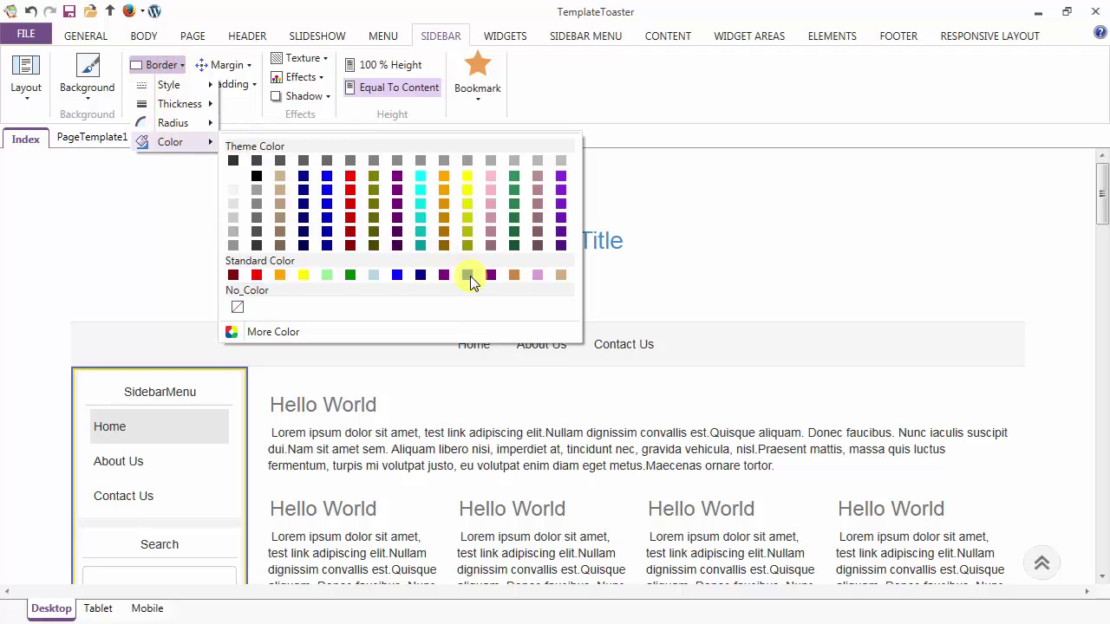
left_click(468, 275)
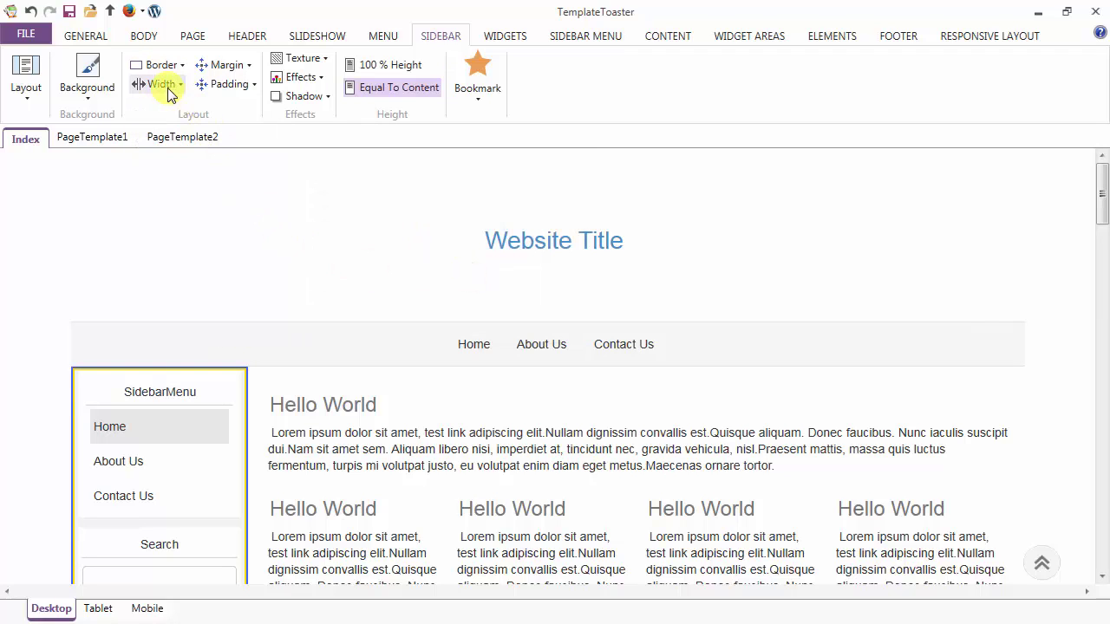
Step: Change the Sidebar1 custom width from 200 to 220 px in More Options
left_click(164, 89)
mouse_move(177, 104)
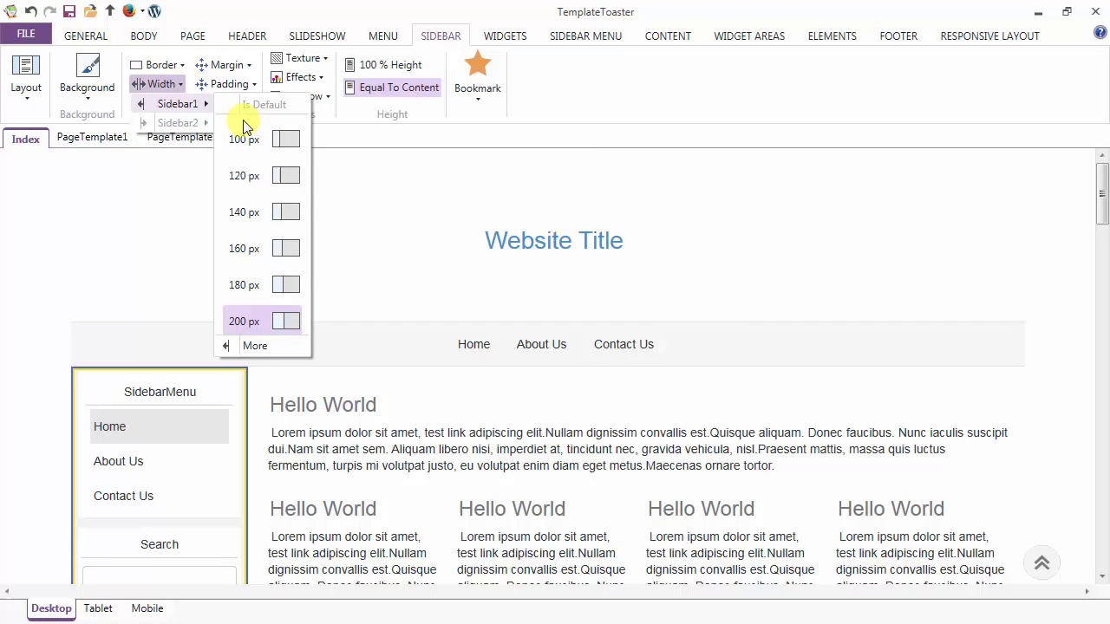
left_click(258, 346)
double_click(586, 332)
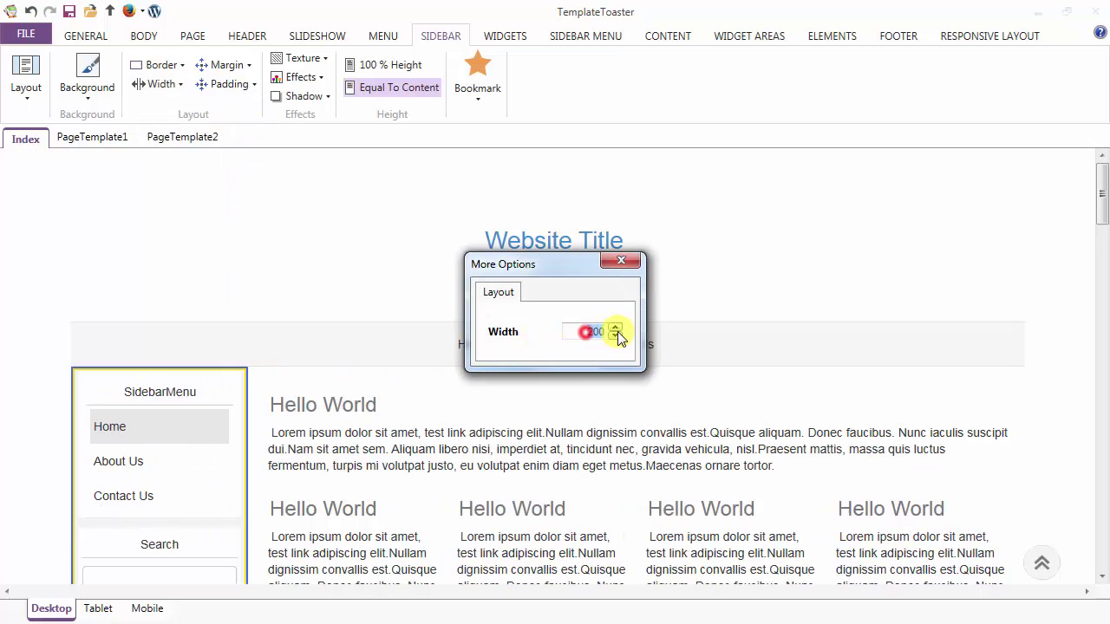
type("2")
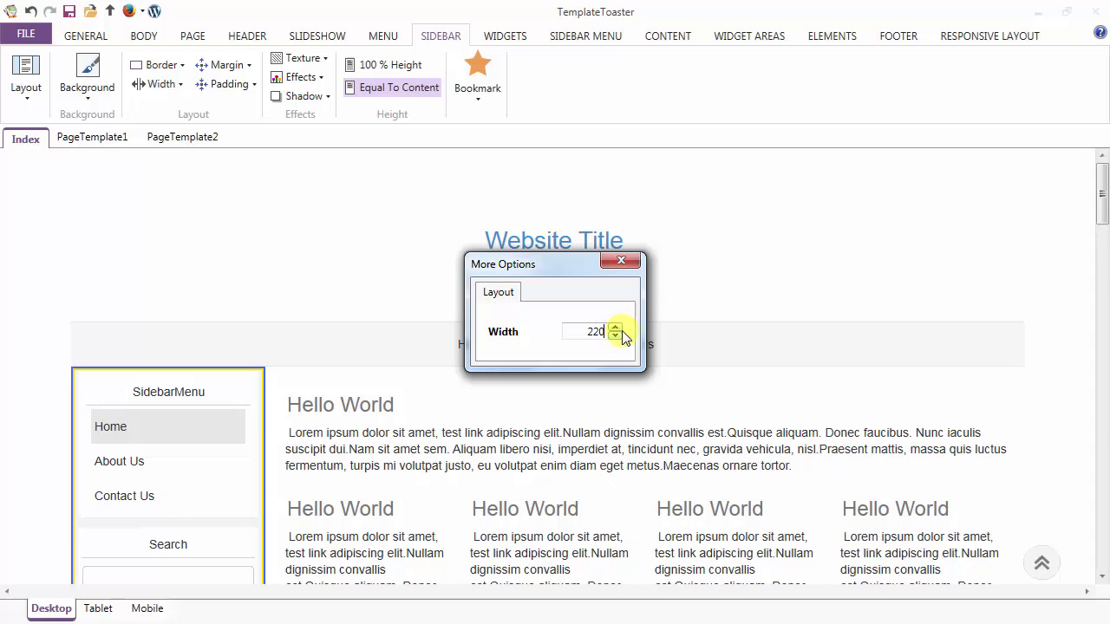
left_click(628, 262)
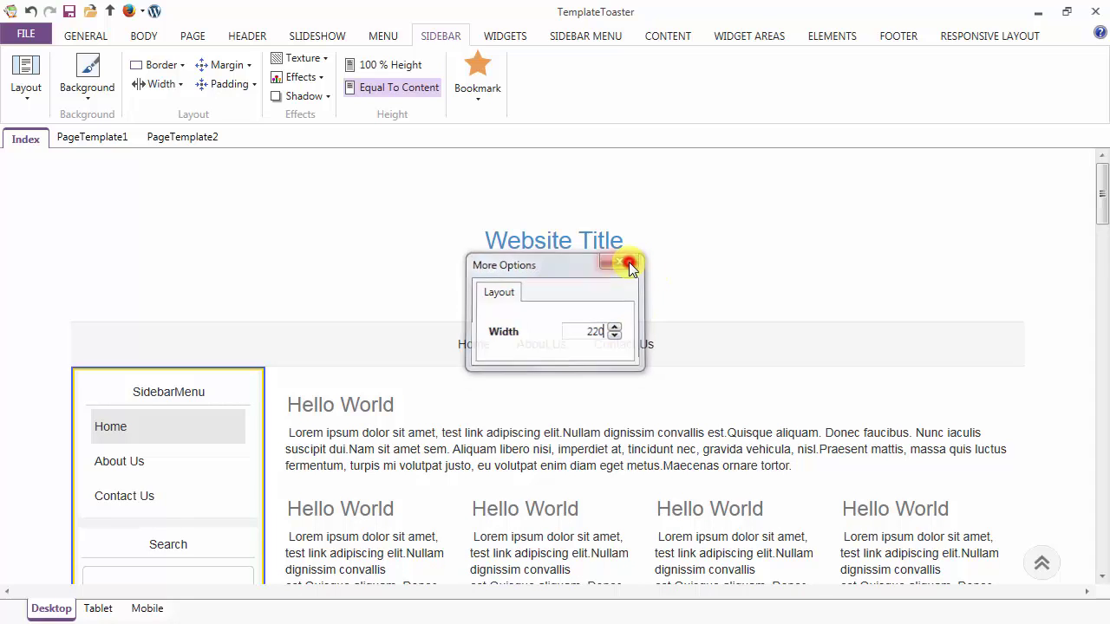
Step: Review the sidebar margin and padding options unchanged, then bring up the Texture gallery
left_click(227, 65)
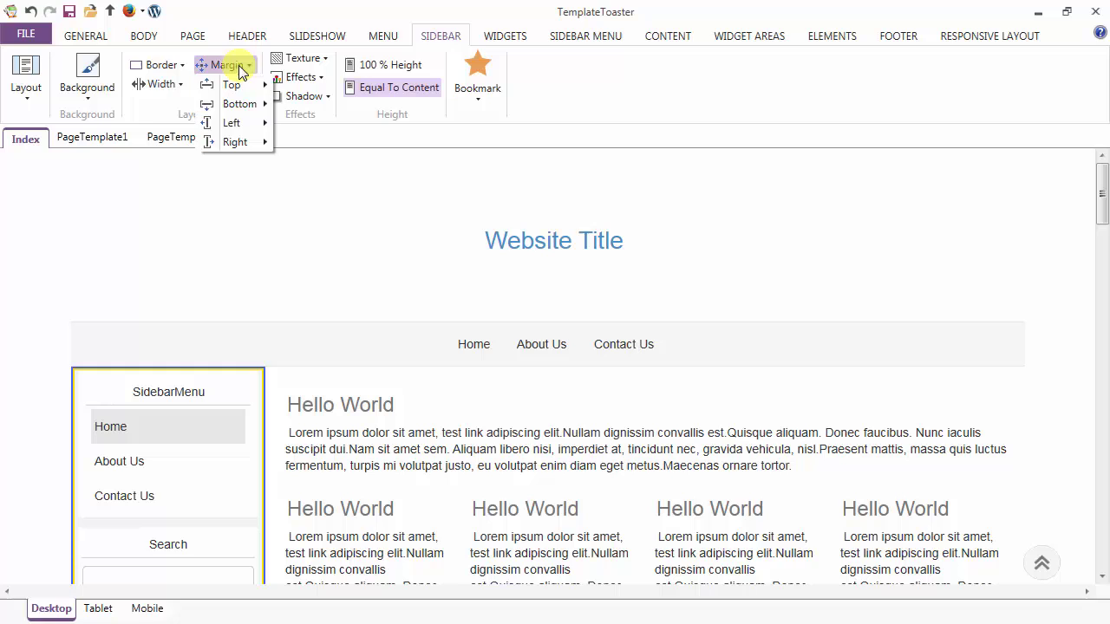
left_click(236, 66)
left_click(237, 89)
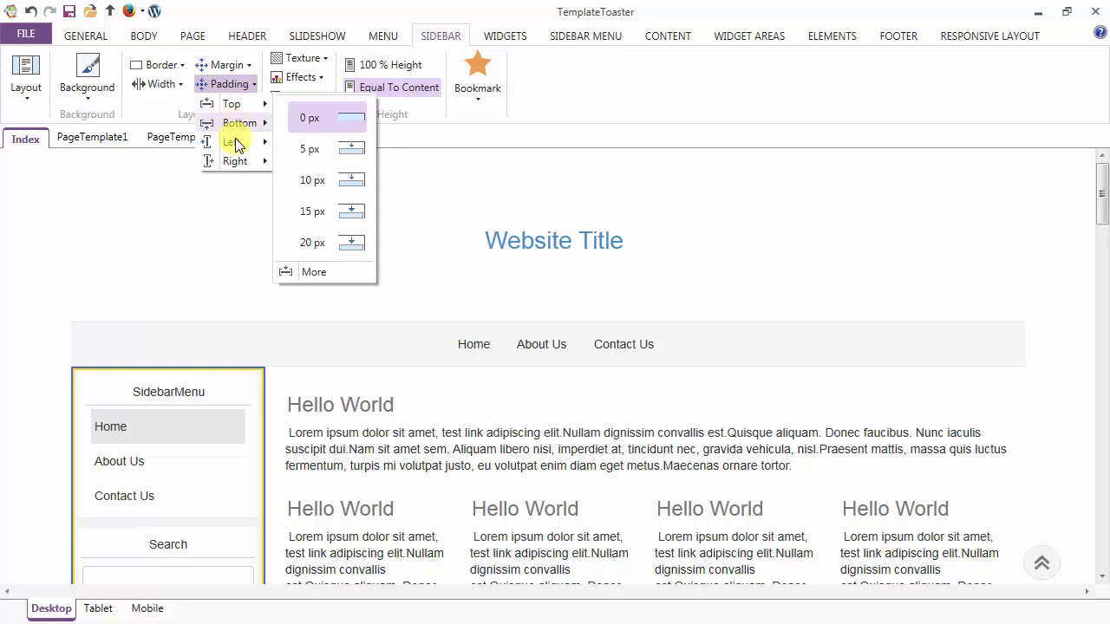
left_click(241, 87)
left_click(295, 59)
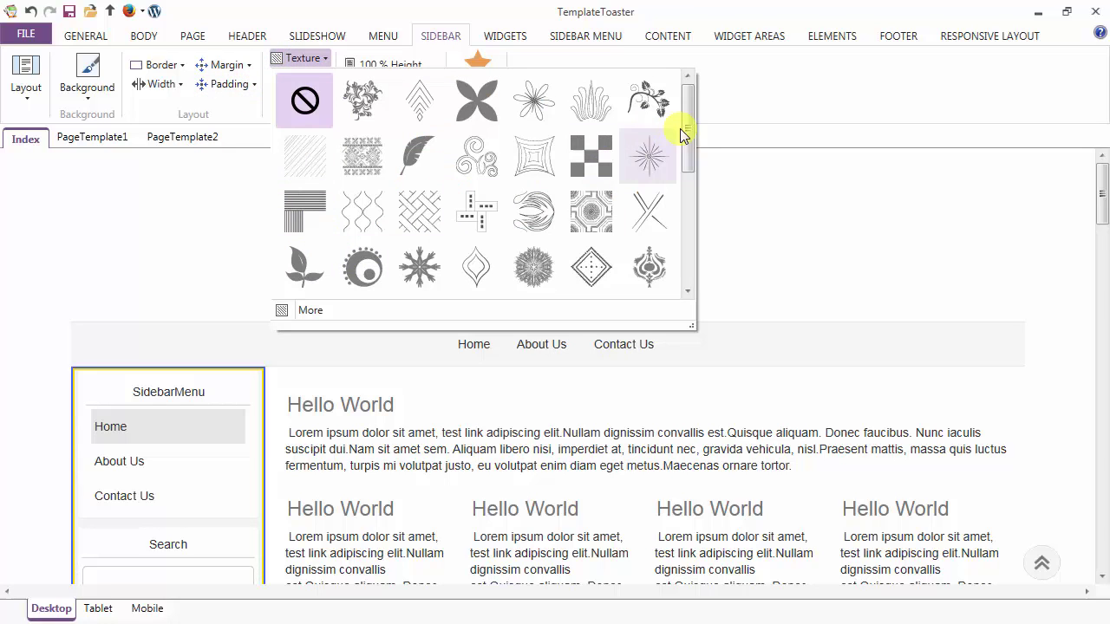
Step: Scroll through the sidebar texture and effect galleries and view shadow styles, applying none
left_click_drag(685, 130, 688, 238)
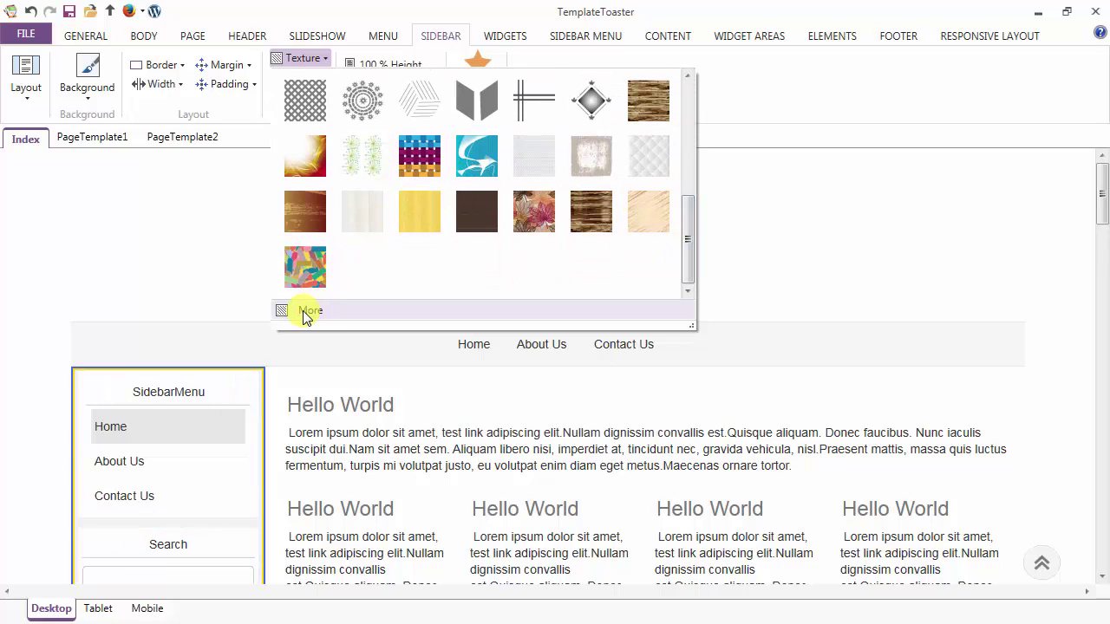
left_click(304, 57)
left_click(299, 77)
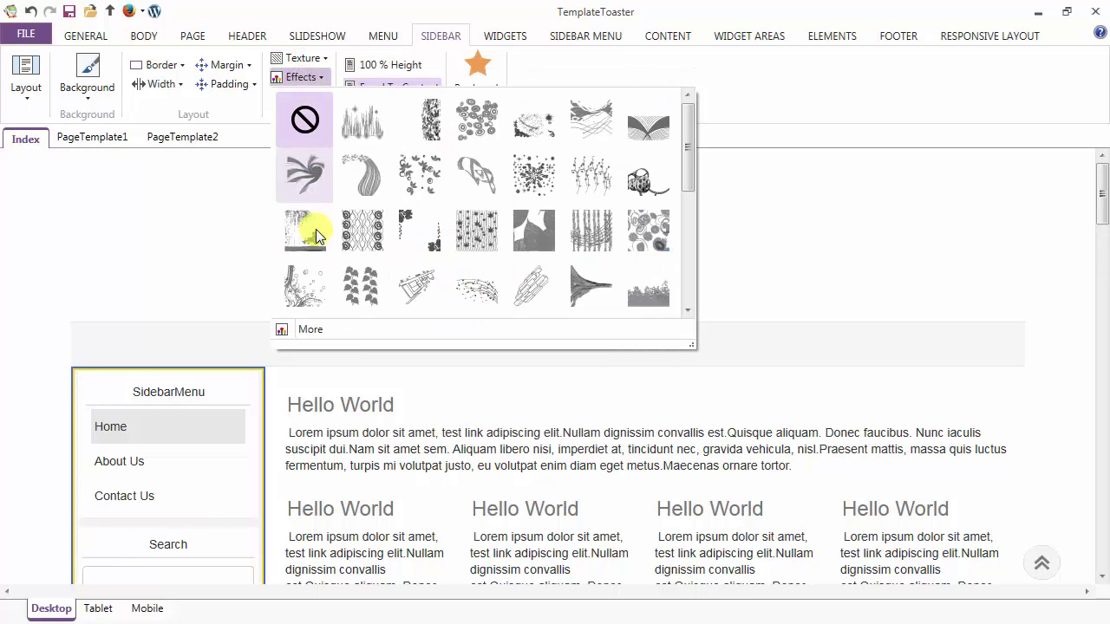
left_click_drag(688, 148, 689, 276)
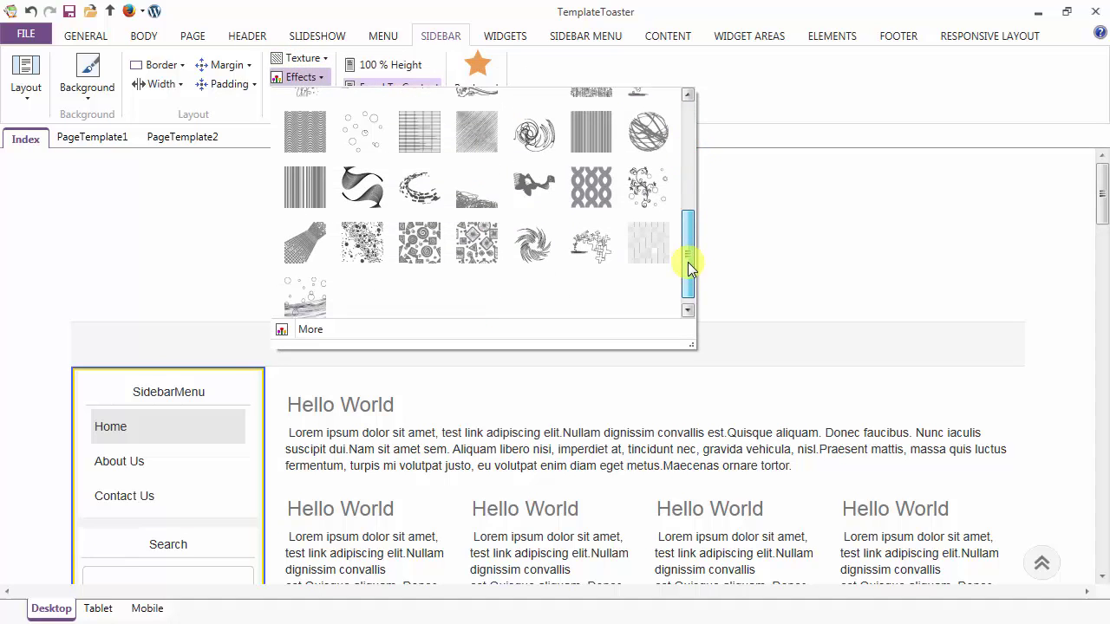
left_click(318, 80)
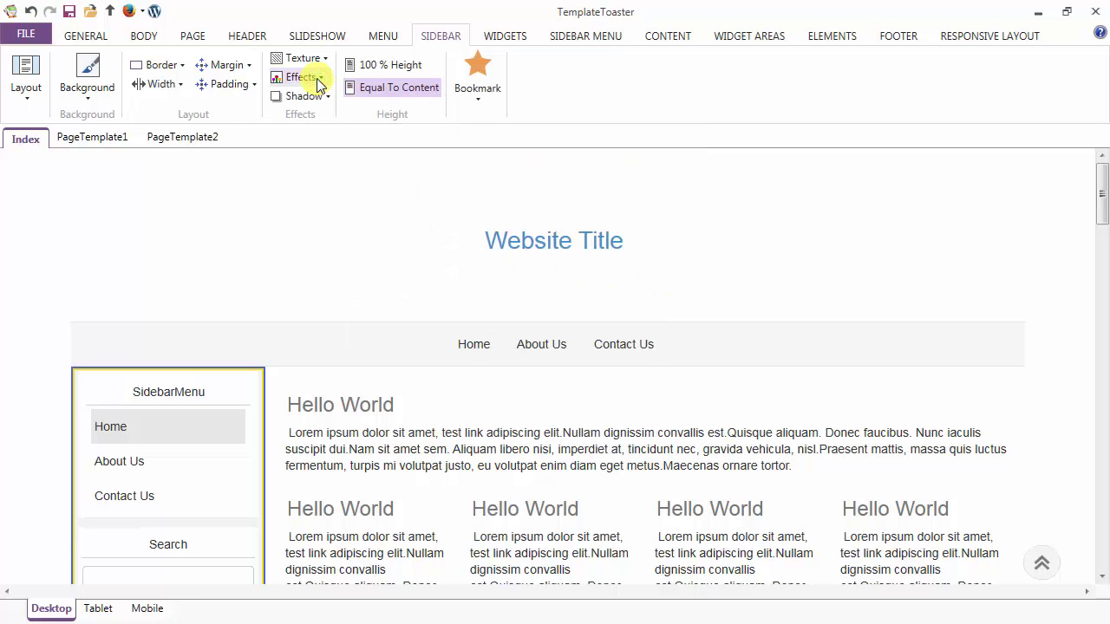
left_click(316, 97)
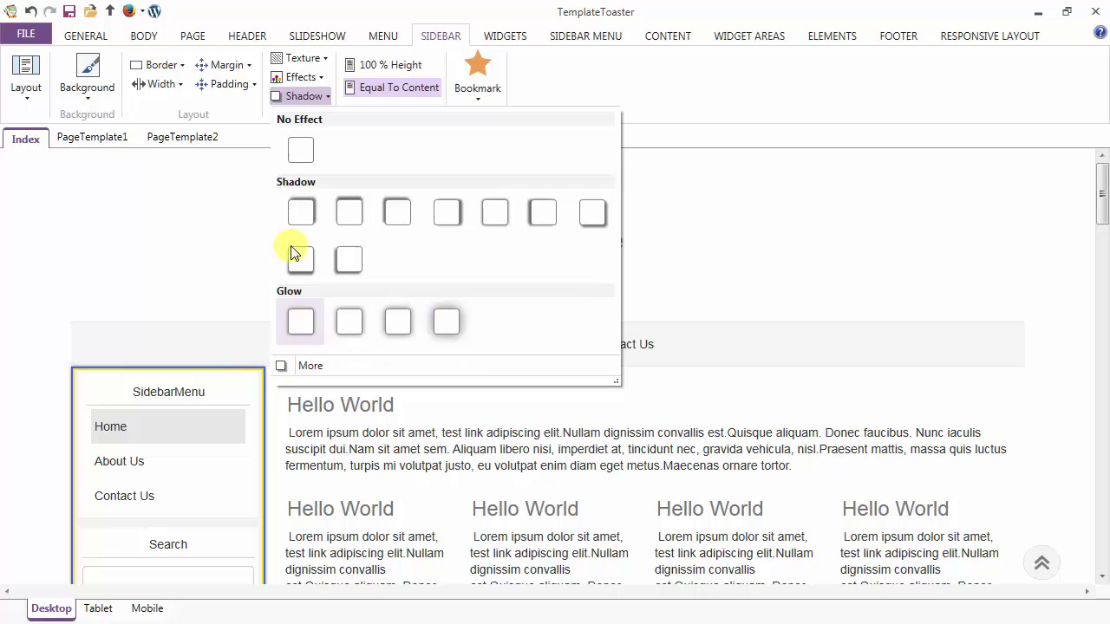
left_click(304, 99)
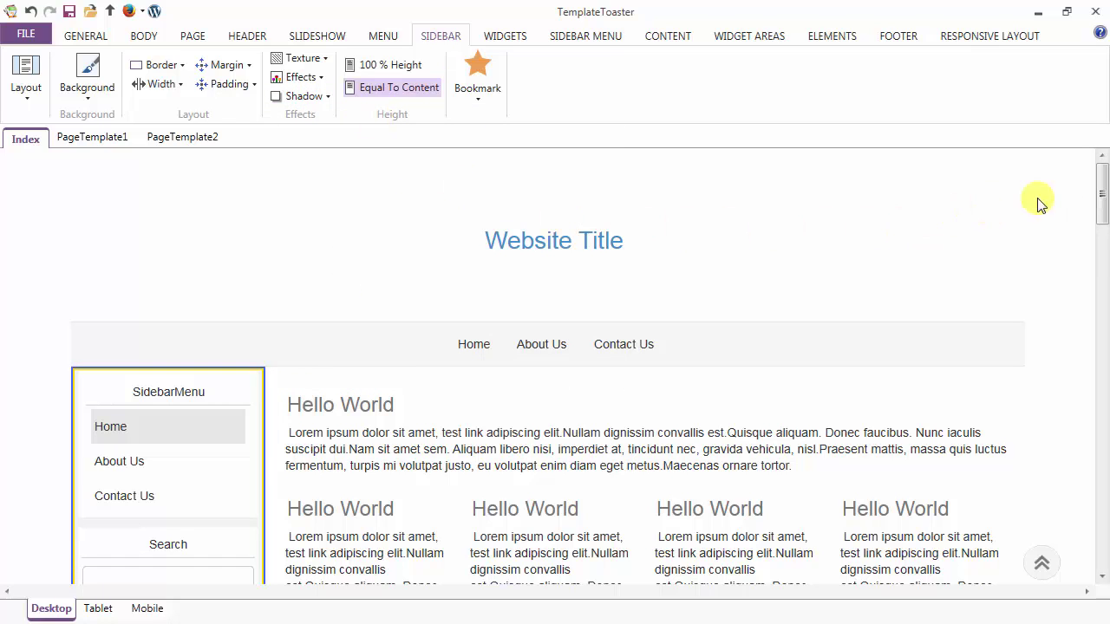
left_click_drag(1103, 195, 1099, 226)
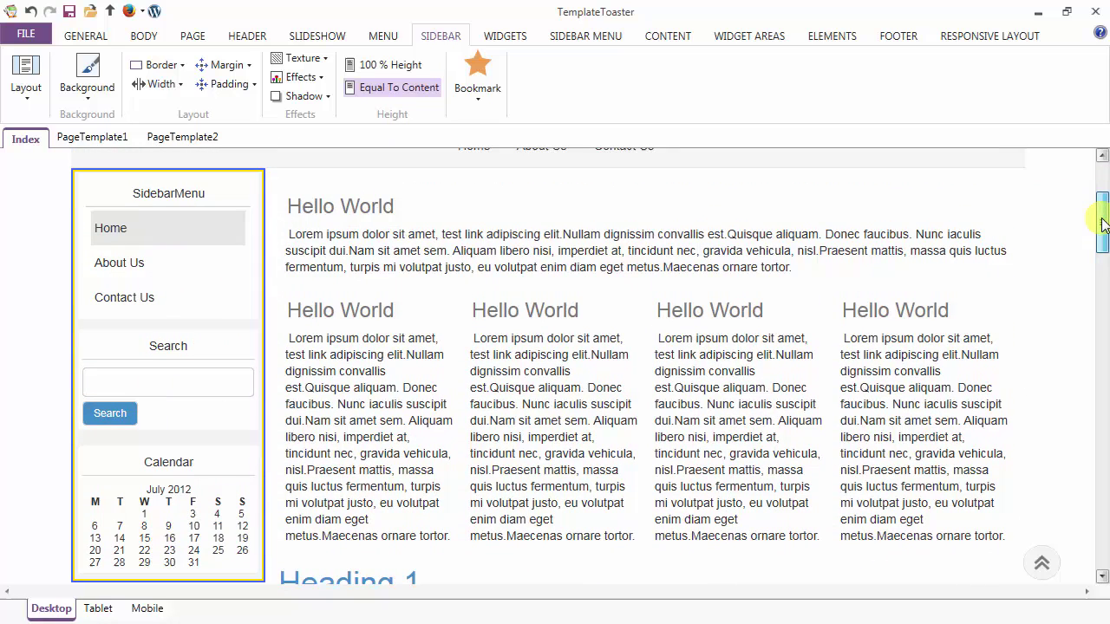
left_click(398, 69)
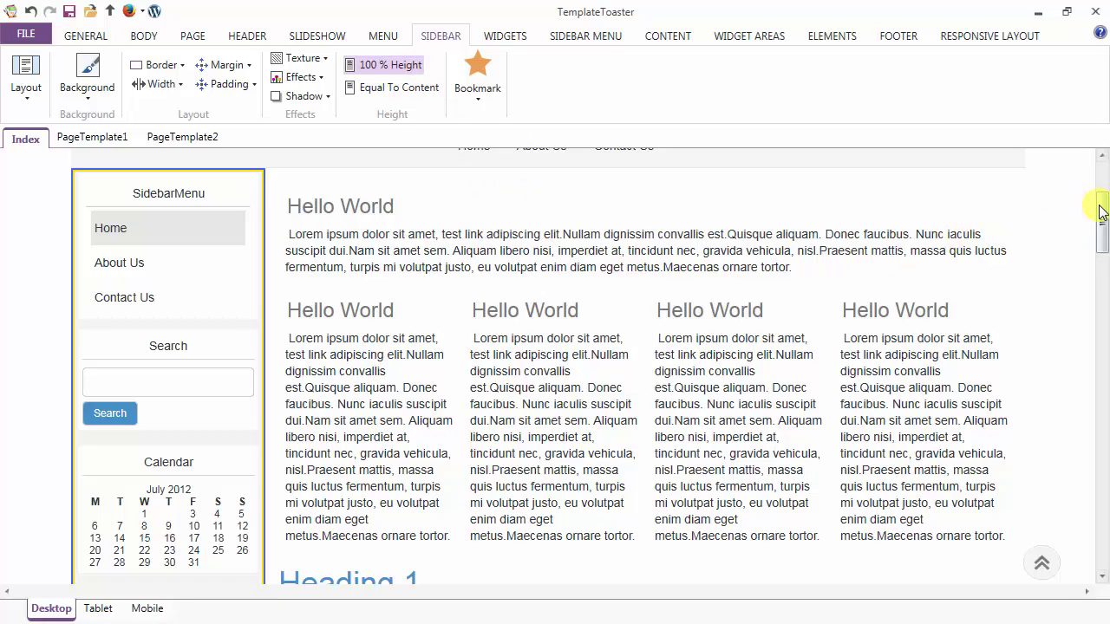
mouse_move(1101, 211)
left_mouse_down()
mouse_move(1103, 523)
mouse_move(1099, 178)
left_mouse_up()
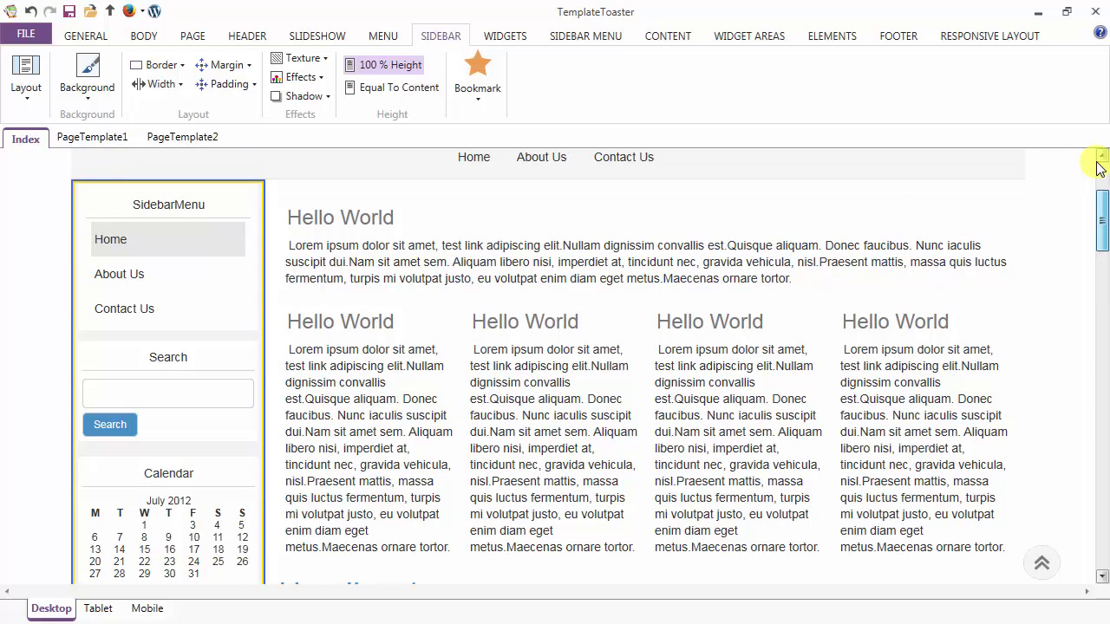
scroll(1098, 167, "up", 3)
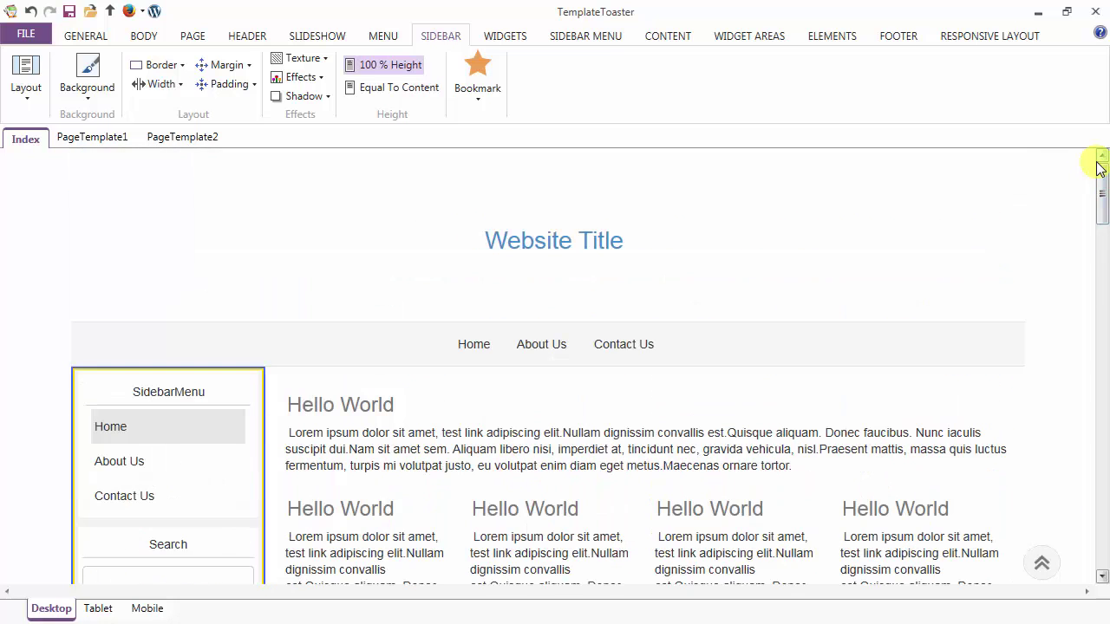
left_click(399, 90)
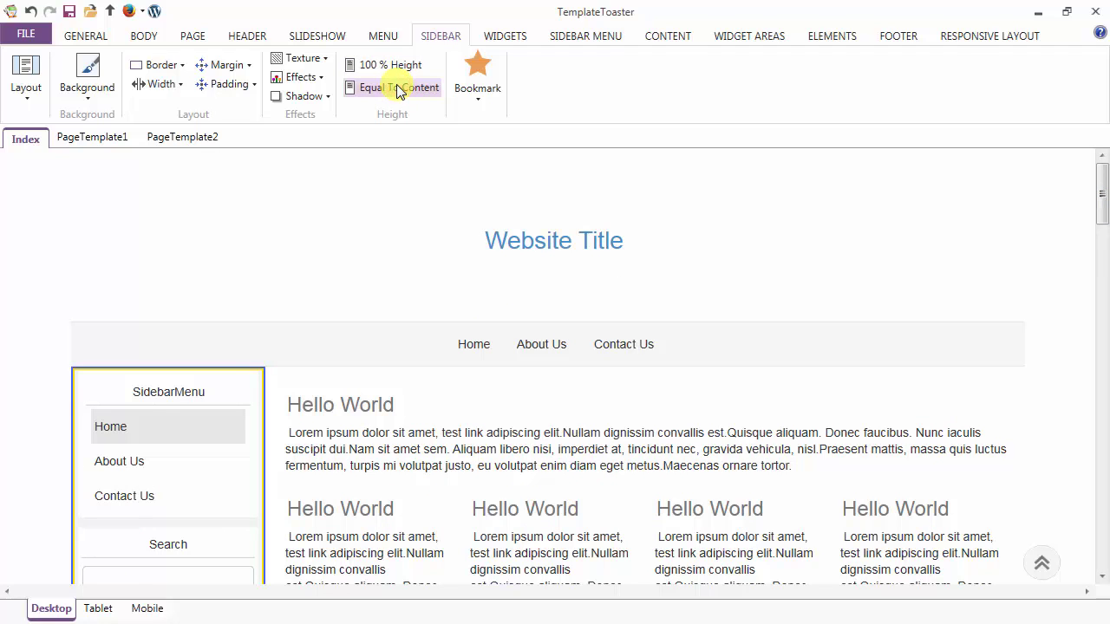
Step: Bookmark the current sidebar design as 'sidebar' and apply it from the Bookmark list
left_click(480, 76)
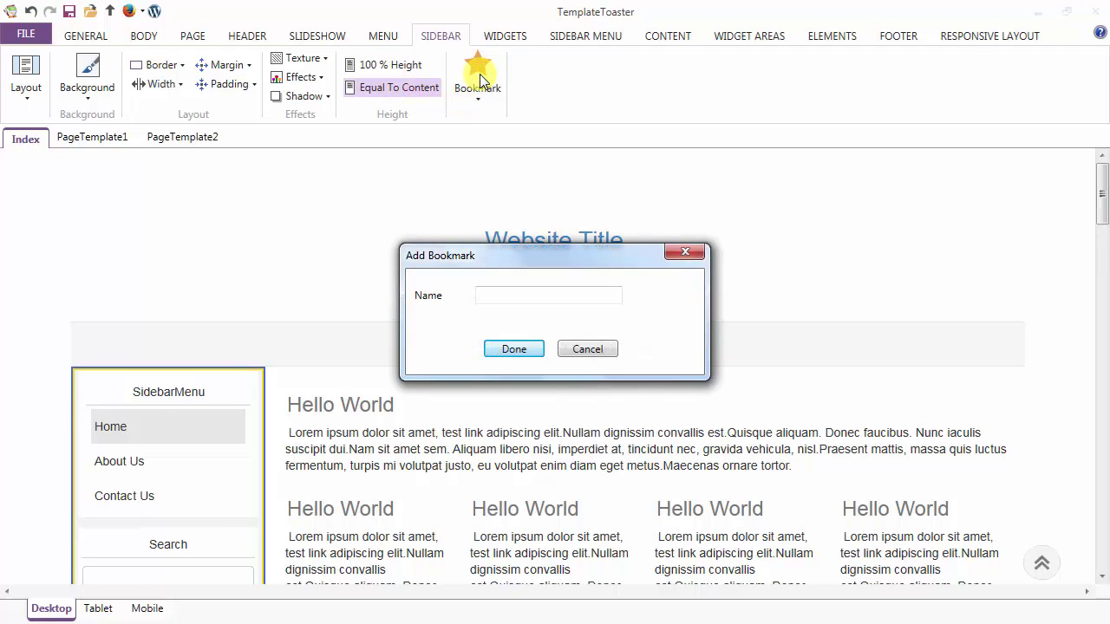
left_click(500, 295)
type("sidebar")
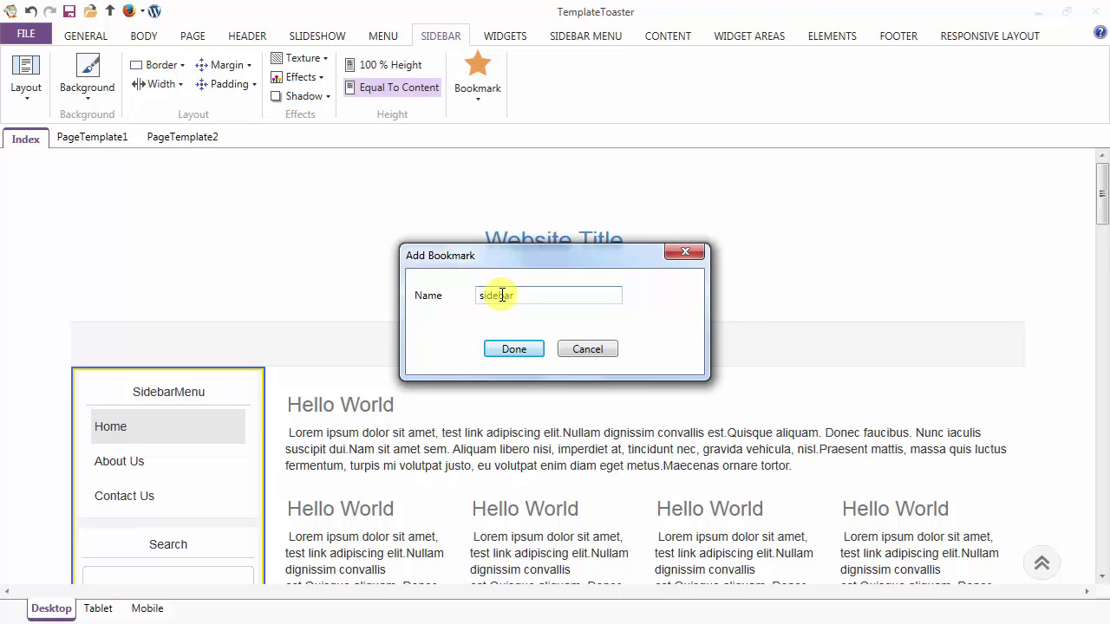
left_click(504, 349)
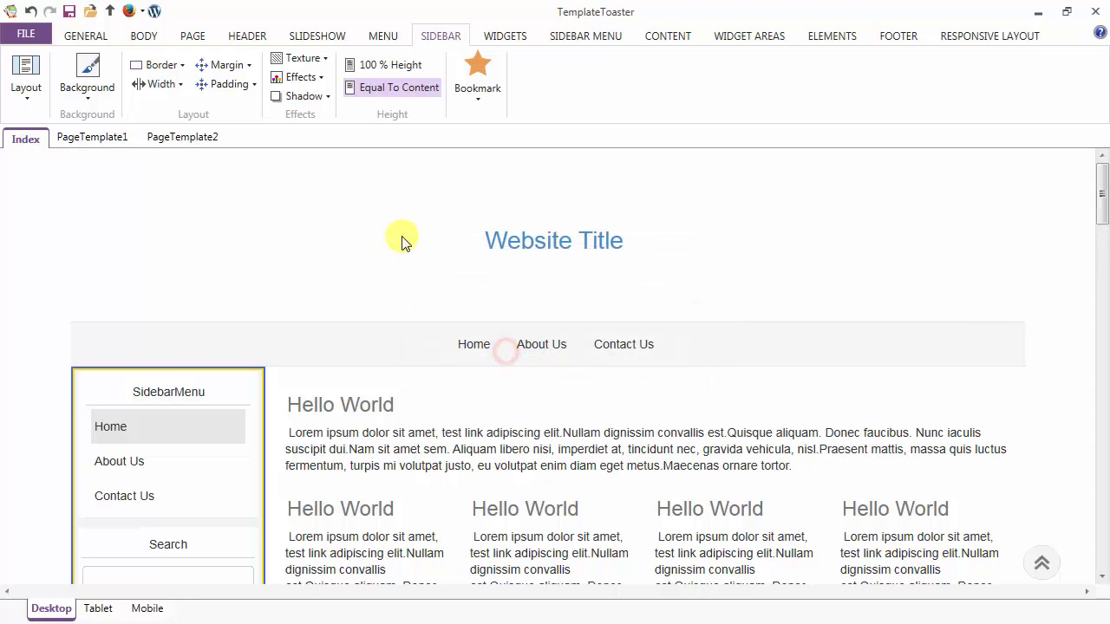
left_click(476, 98)
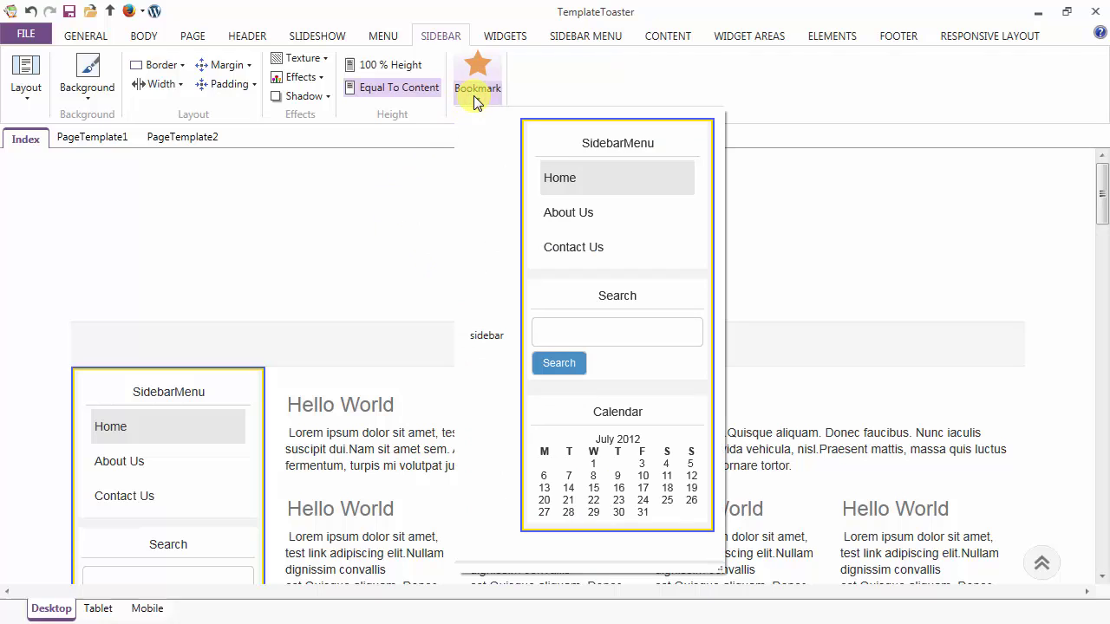
left_click(476, 99)
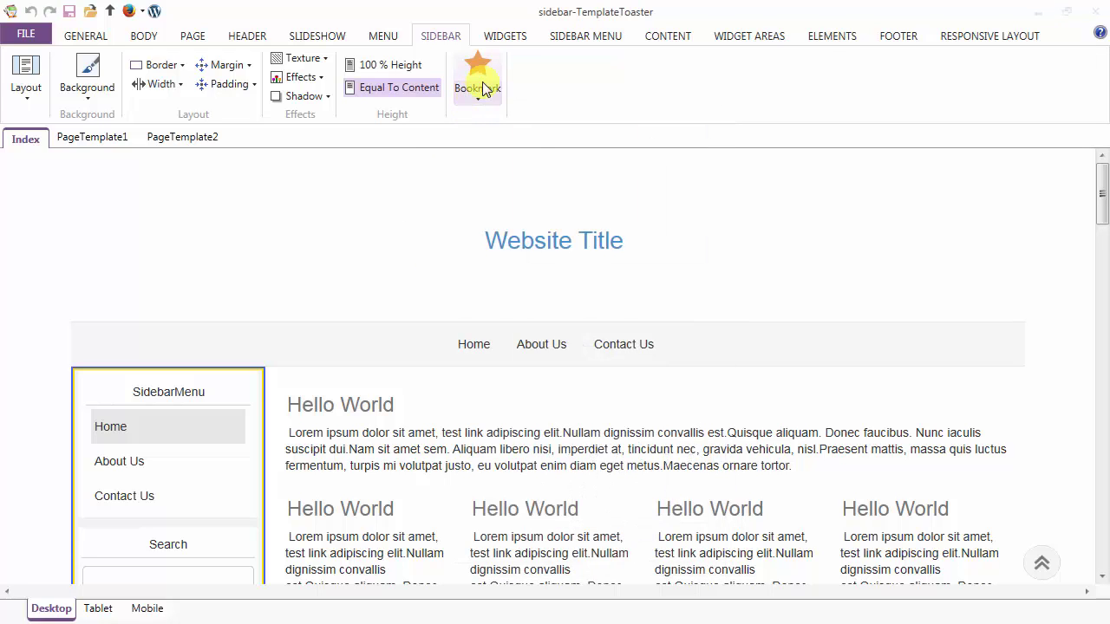
Step: Preview the bordered sidebar at tablet and mobile sizes, then switch back to desktop
left_click(97, 609)
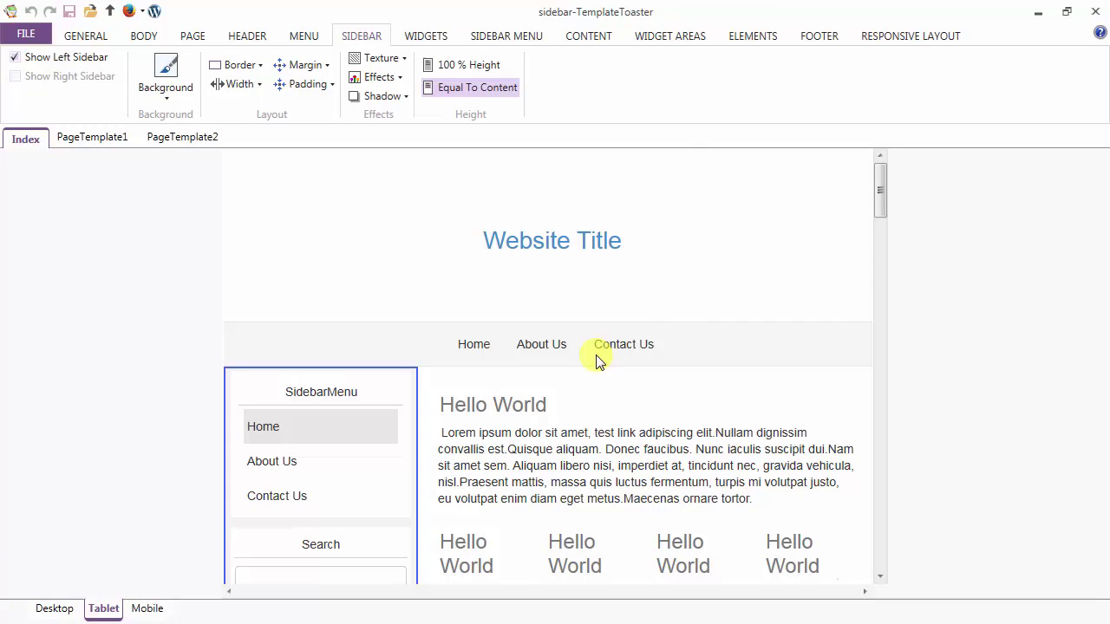
mouse_move(879, 201)
left_mouse_down()
mouse_move(882, 518)
mouse_move(899, 186)
left_mouse_up()
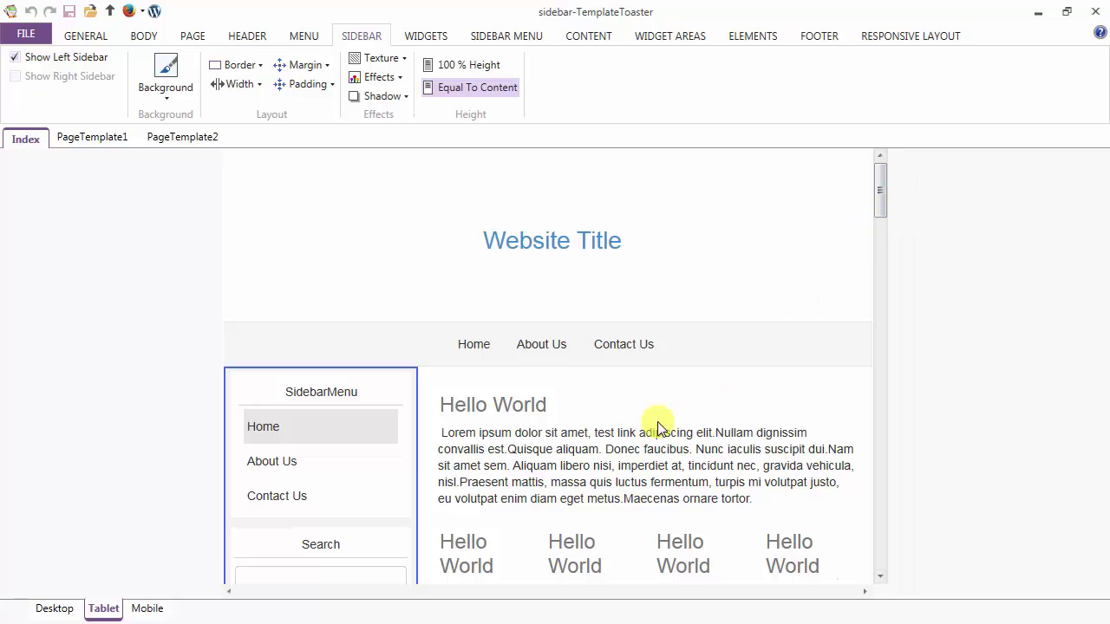
left_click(149, 611)
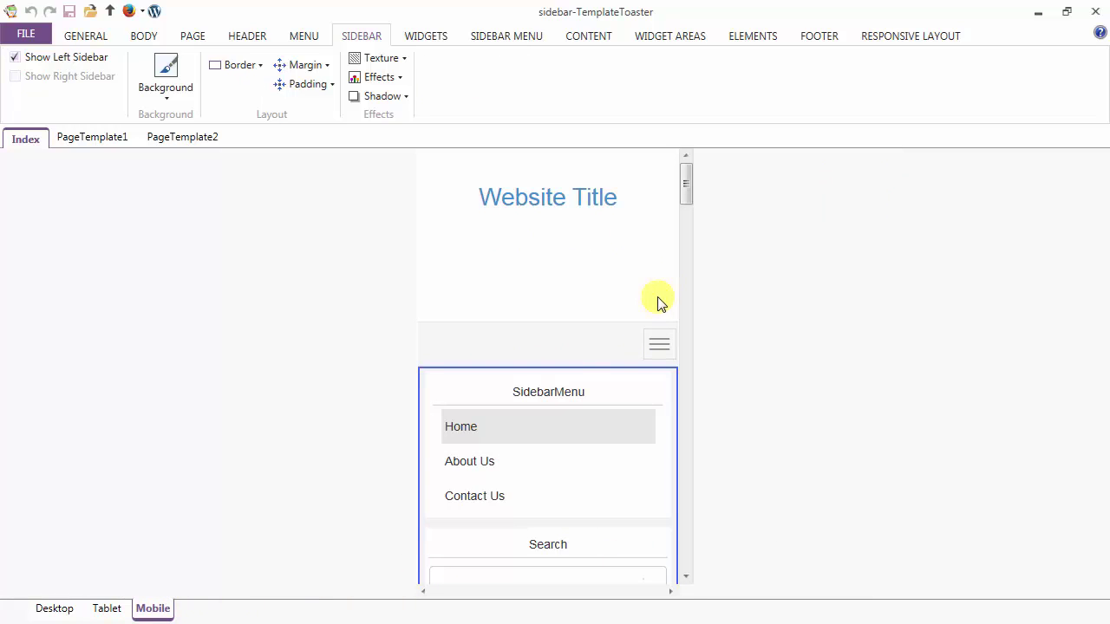
left_click(689, 198)
mouse_move(689, 198)
left_mouse_down()
mouse_move(681, 550)
mouse_move(676, 416)
mouse_move(692, 188)
left_mouse_up()
left_click(42, 612)
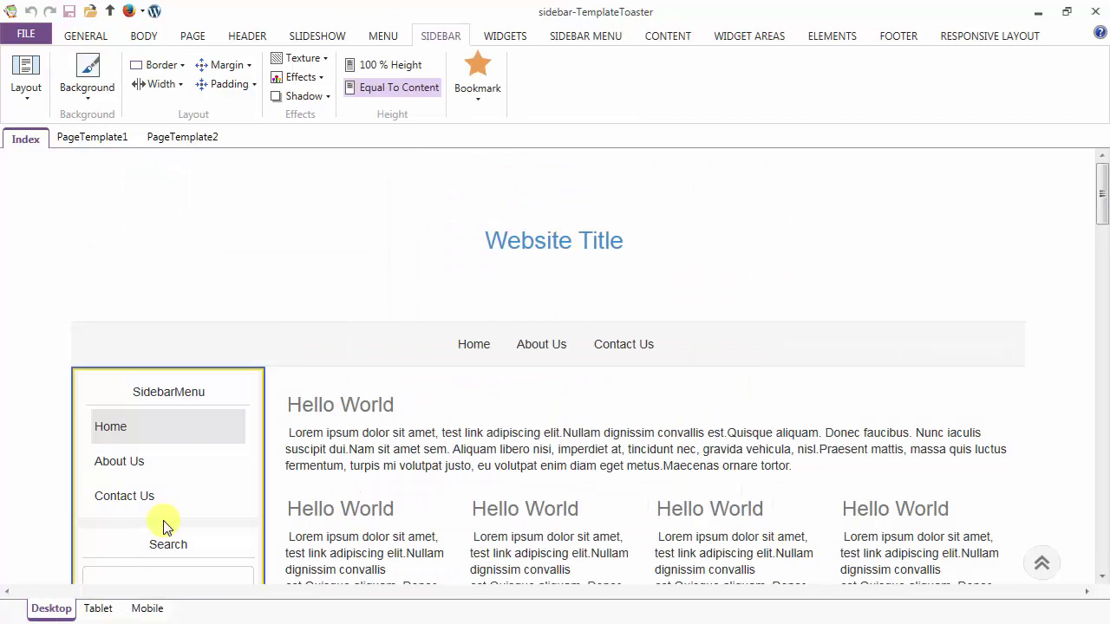
left_click(475, 101)
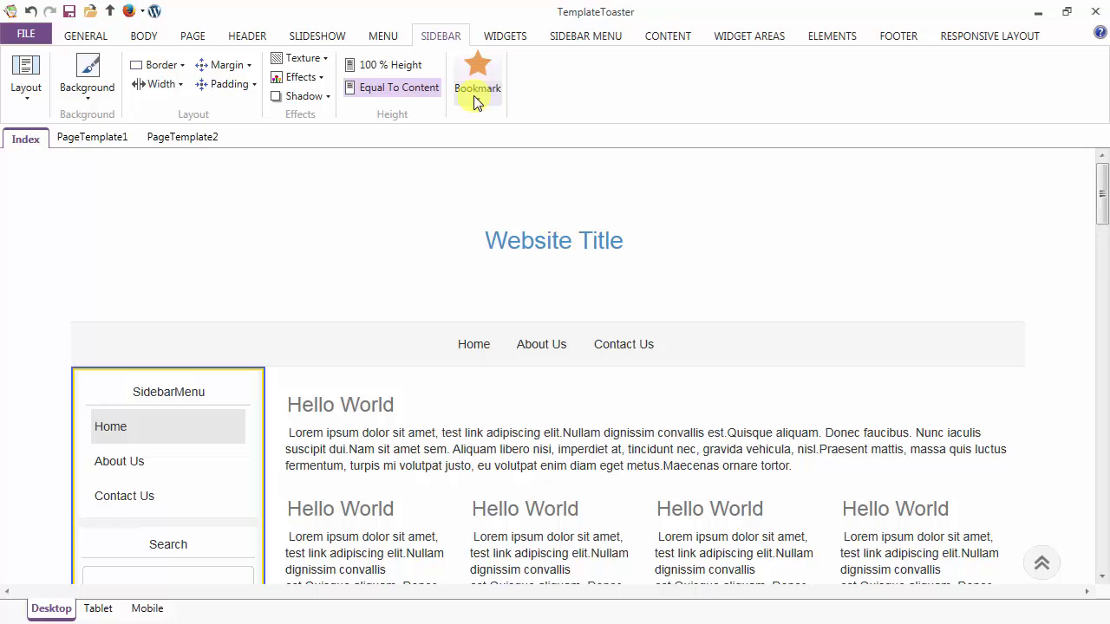